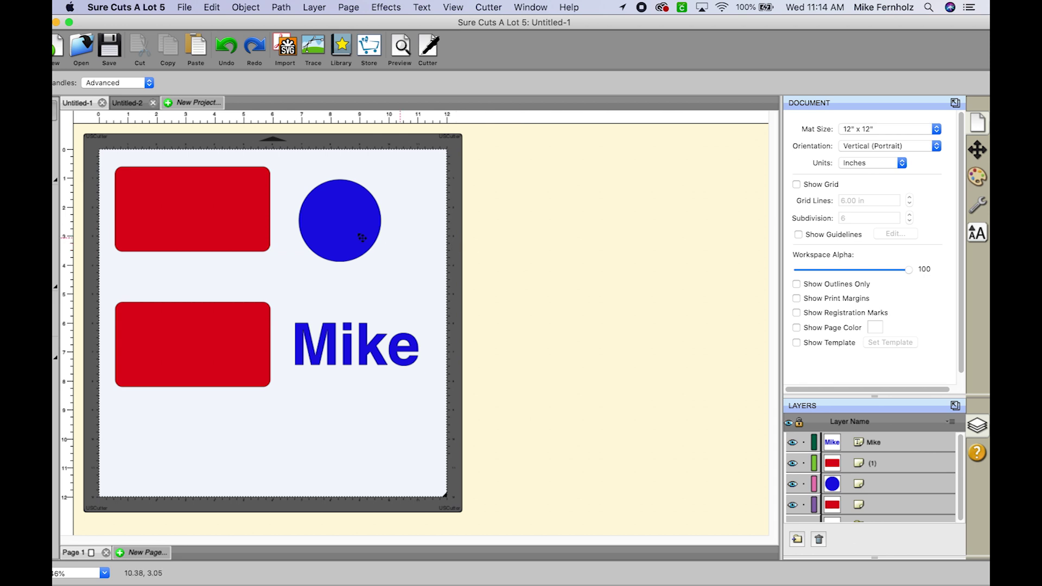
- Slide the blue circle over the top red rectangle's right edge, try Merge, then undo it
left_click_drag(361, 237, 278, 248)
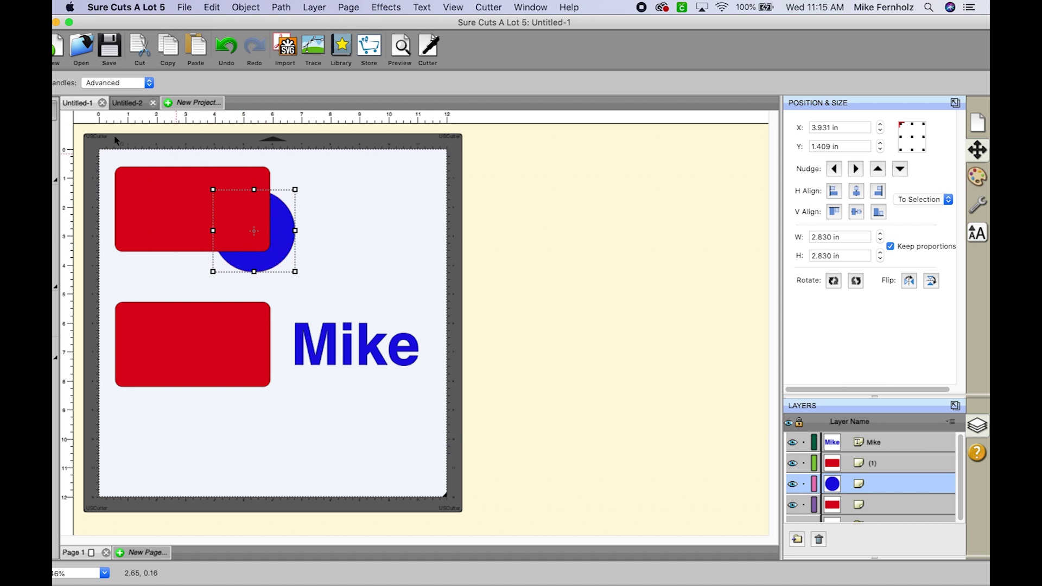
left_click_drag(104, 156, 359, 290)
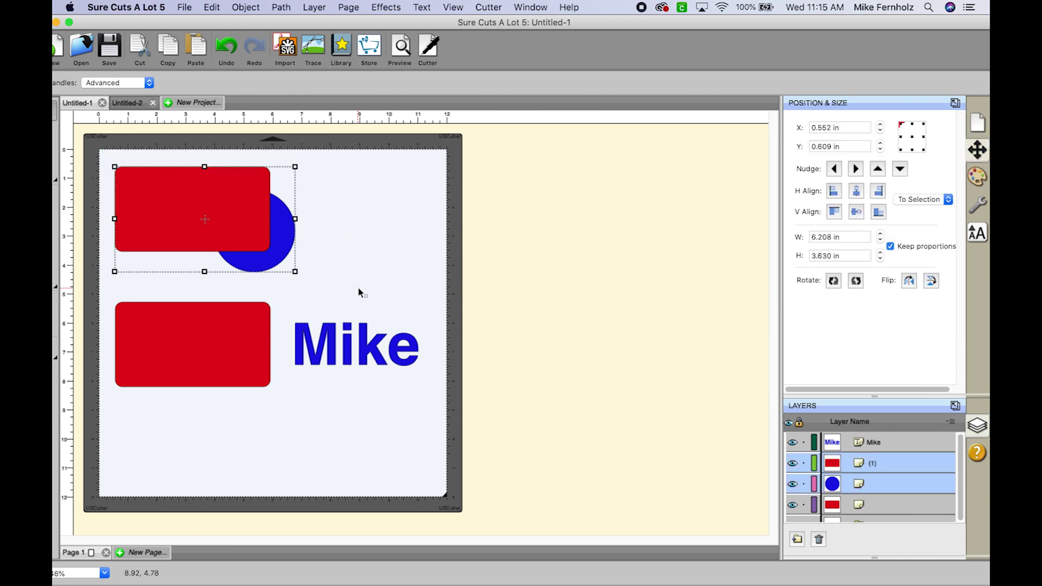
left_click(254, 9)
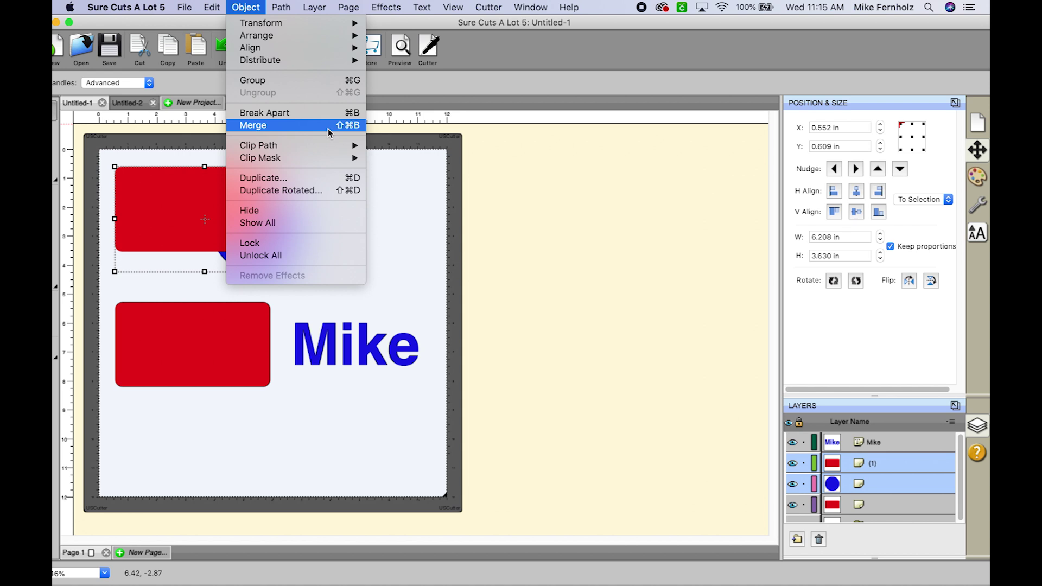
left_click(289, 126)
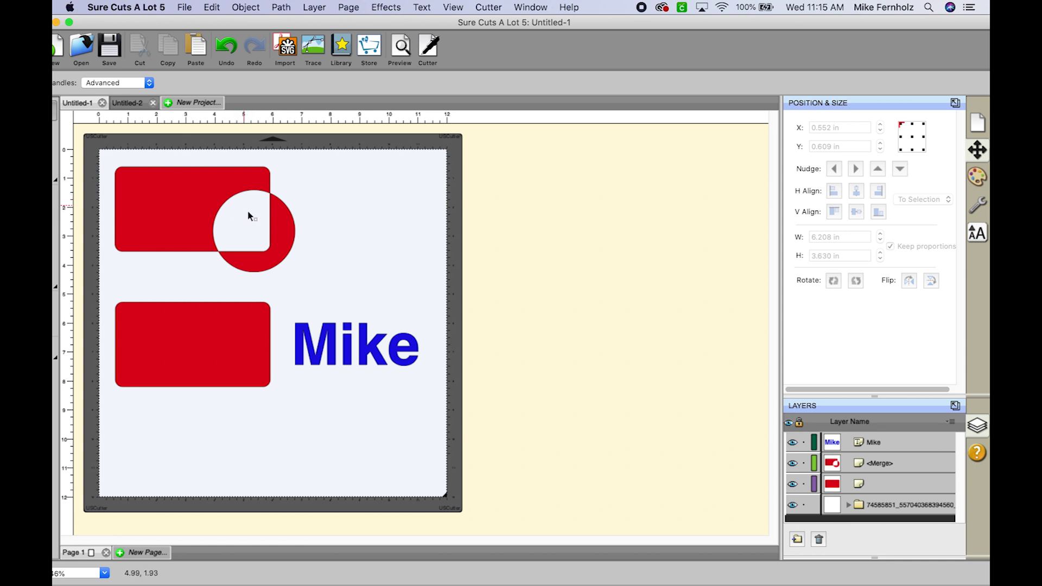
left_click(227, 48)
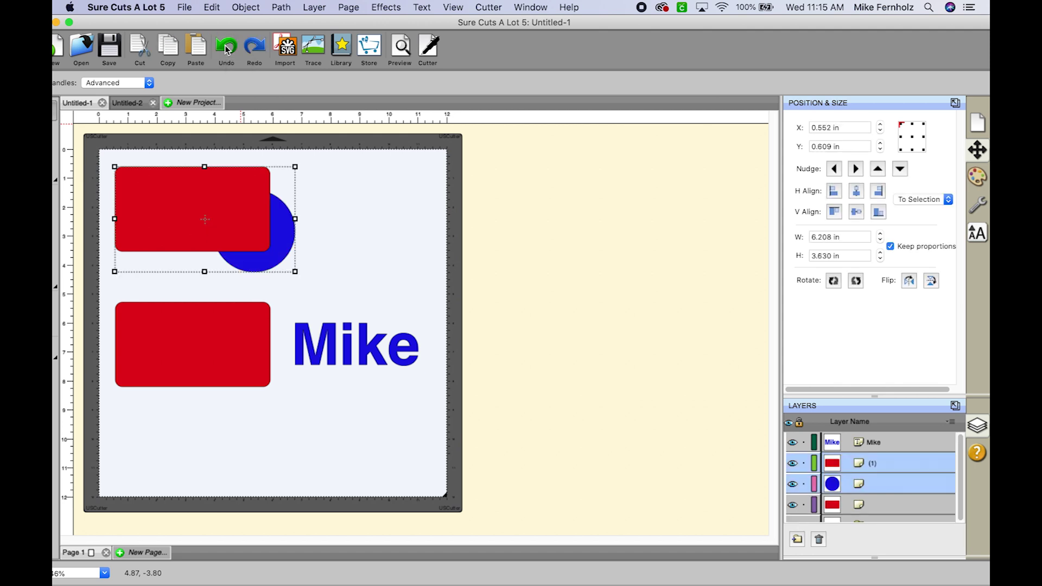
- Shrink the blue circle, bring it to front, and centre it inside the top rectangle
left_click(227, 48)
left_click_drag(339, 212, 197, 200)
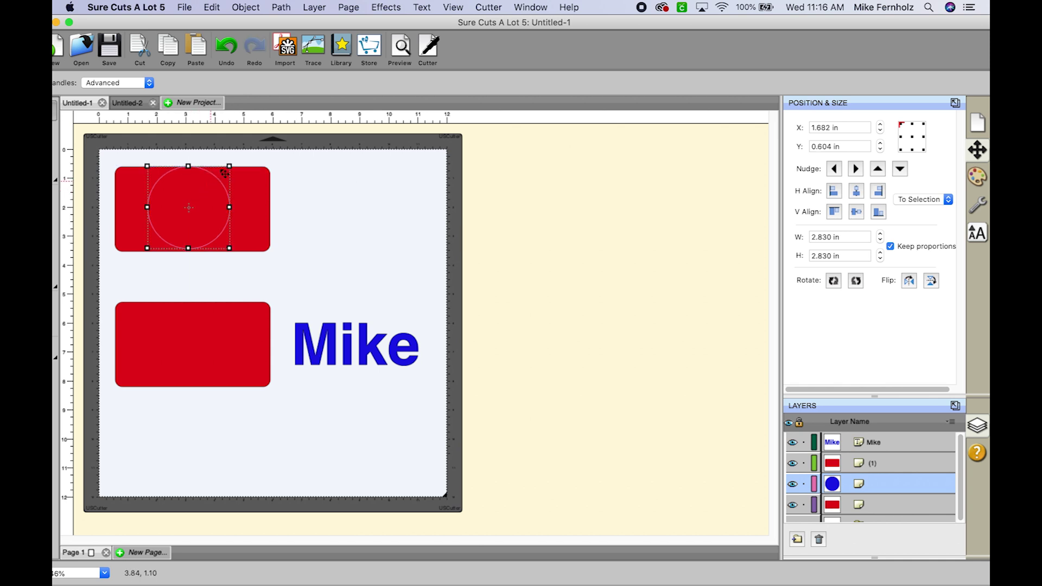
left_click_drag(229, 166, 214, 178)
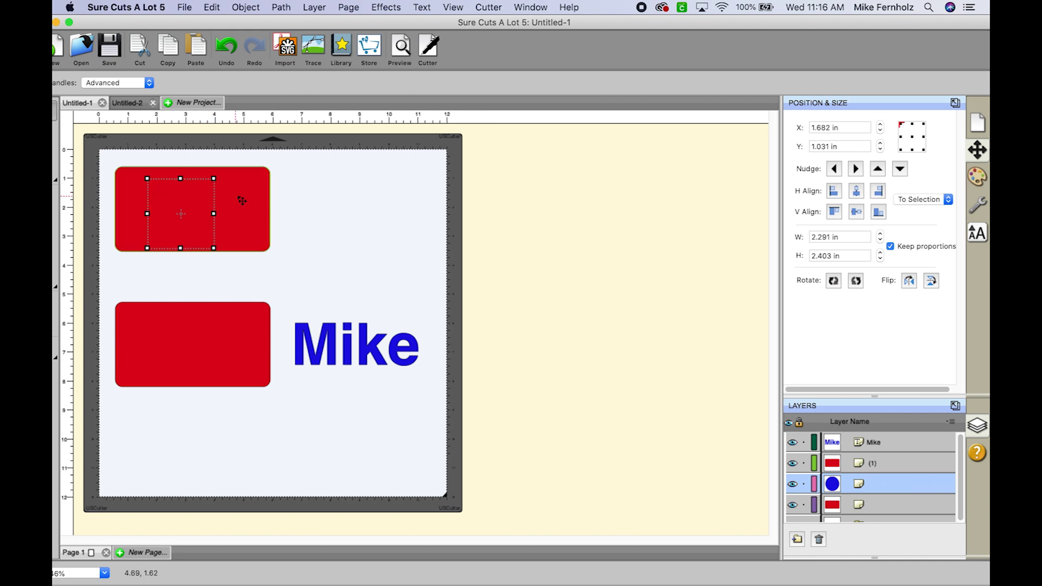
right_click(198, 198)
mouse_move(215, 206)
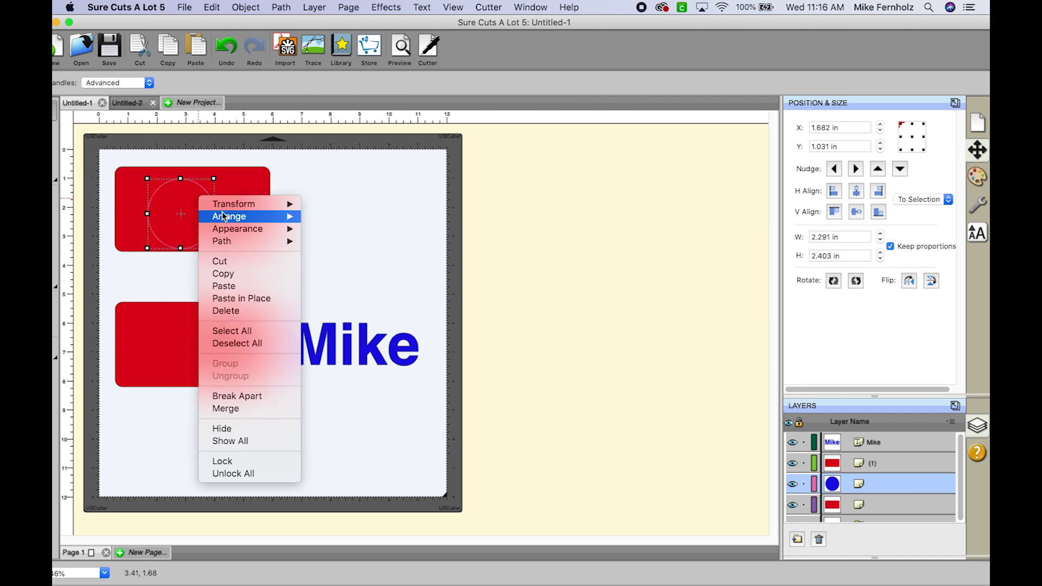
left_click(321, 220)
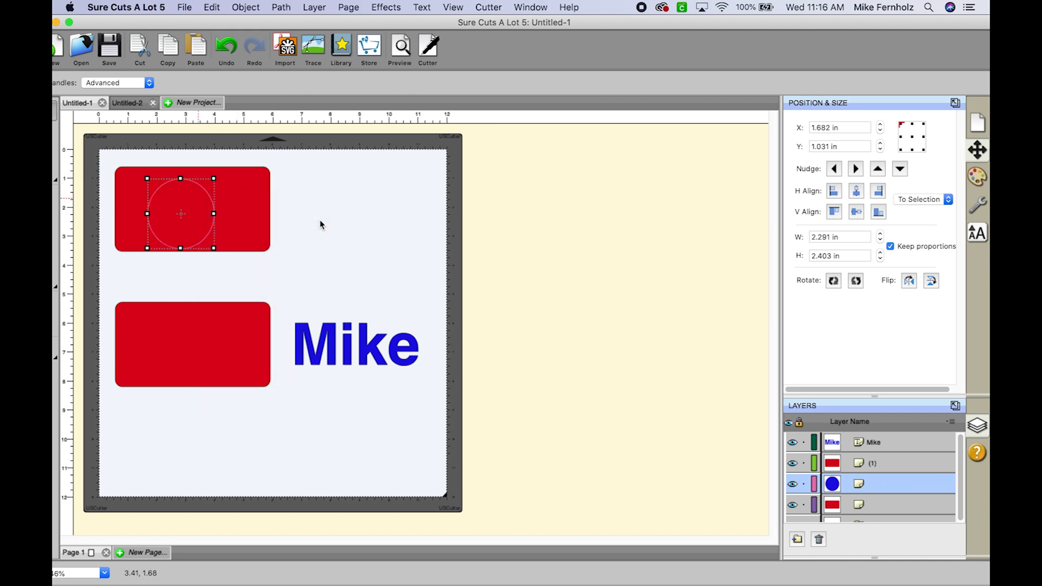
left_click_drag(203, 220, 215, 216)
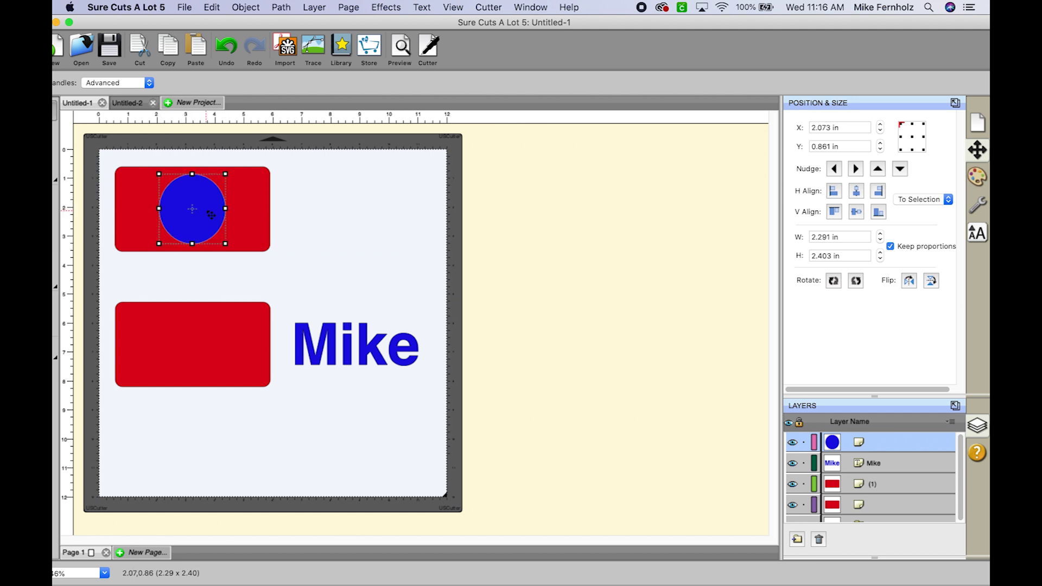
left_click(321, 230)
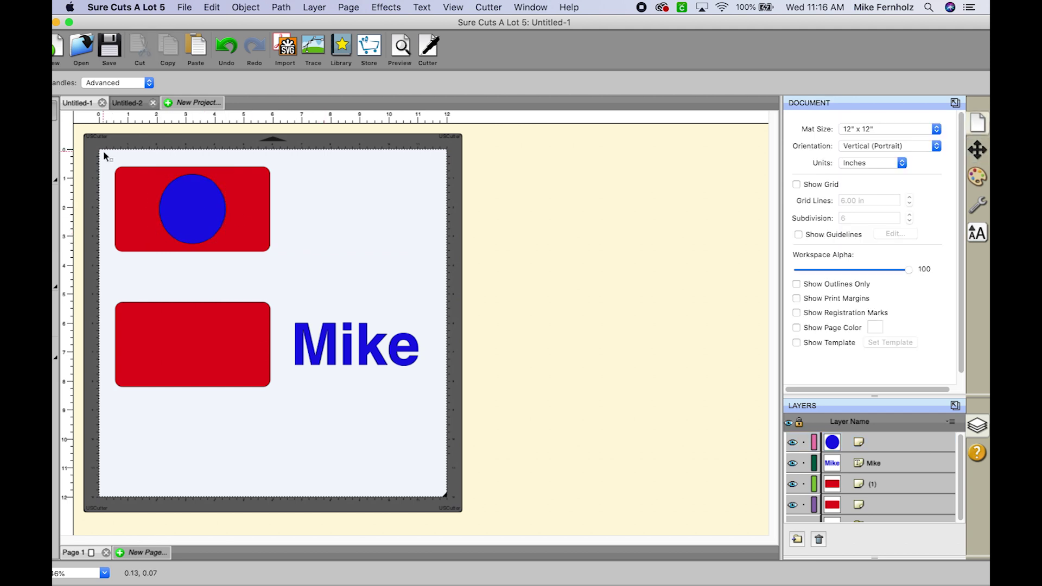
- Merge the circle and rectangle into a holed blue shape and nudge it right
left_click_drag(104, 151, 303, 261)
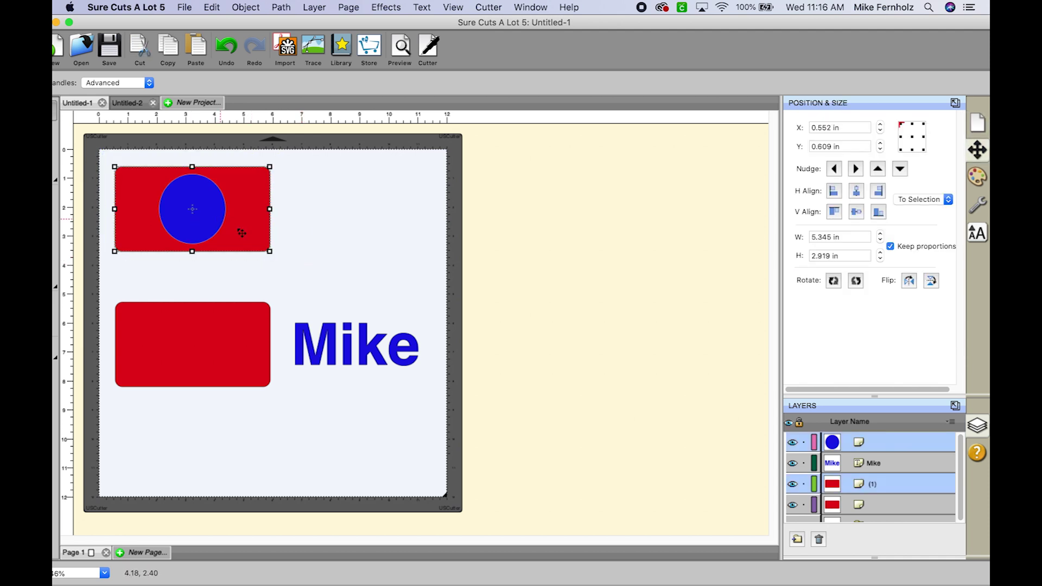
left_click(245, 8)
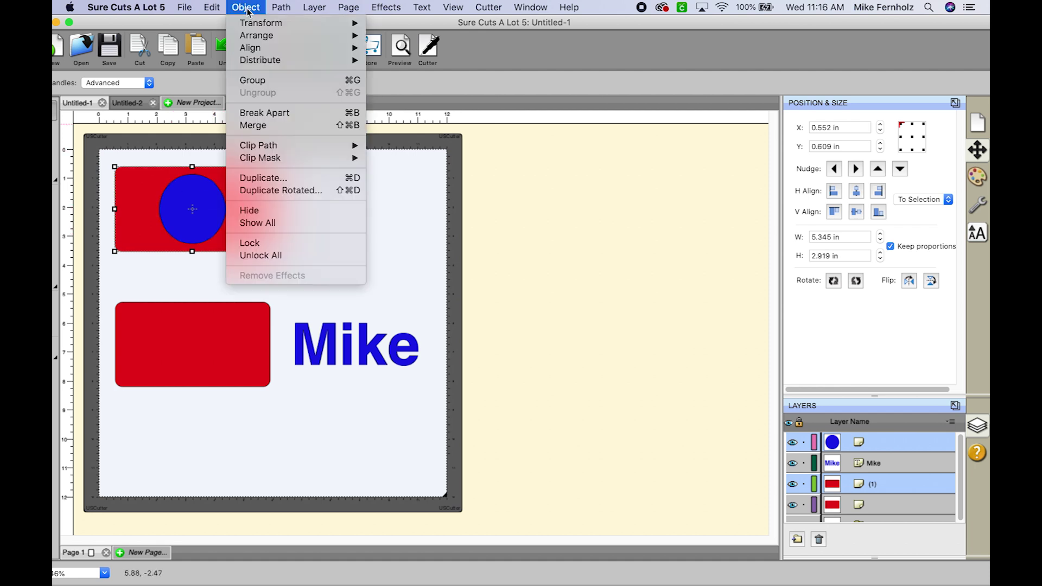
left_click(250, 124)
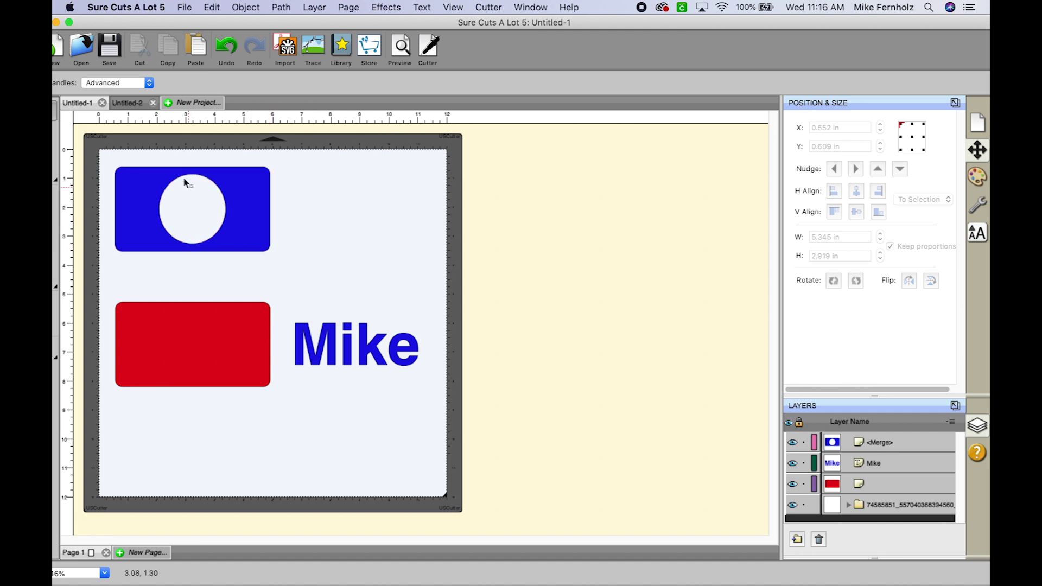
left_click_drag(244, 226, 280, 228)
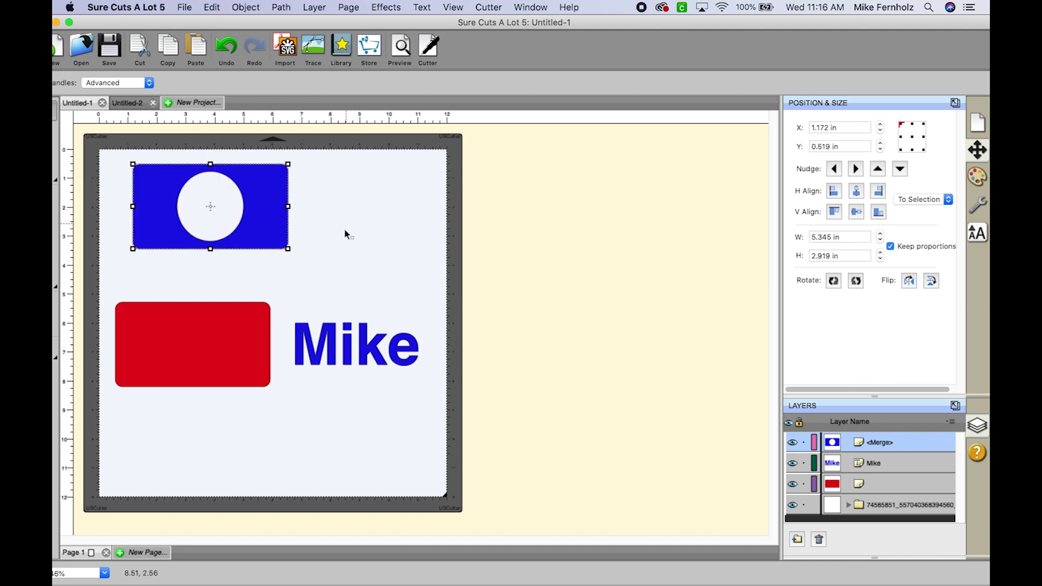
- Place the Mike text across the lower rectangle's bottom edge and Merge both into one blue shape
left_click(374, 246)
left_click_drag(369, 347, 210, 391)
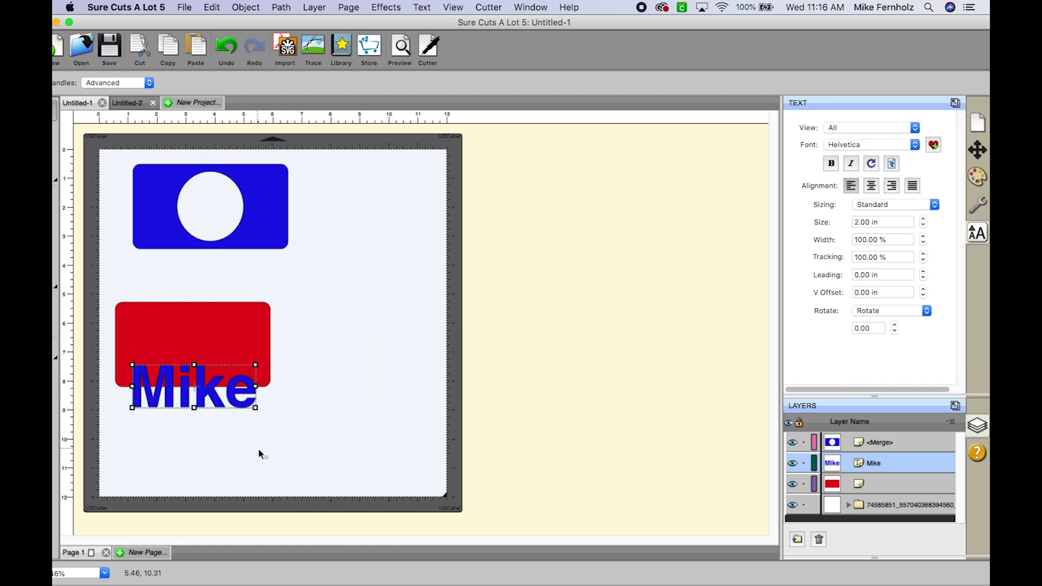
left_click(259, 449)
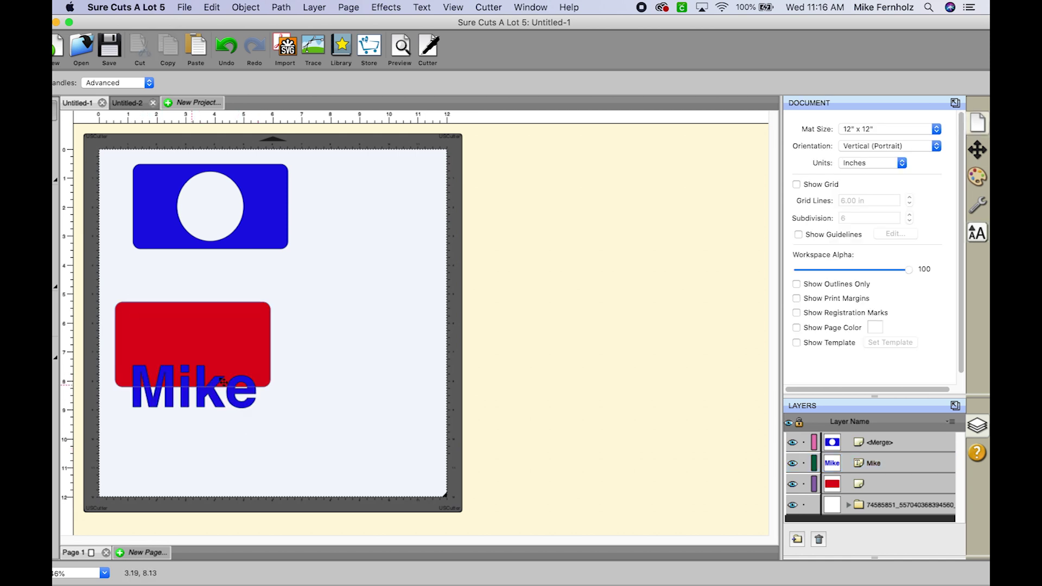
left_click_drag(108, 283, 310, 442)
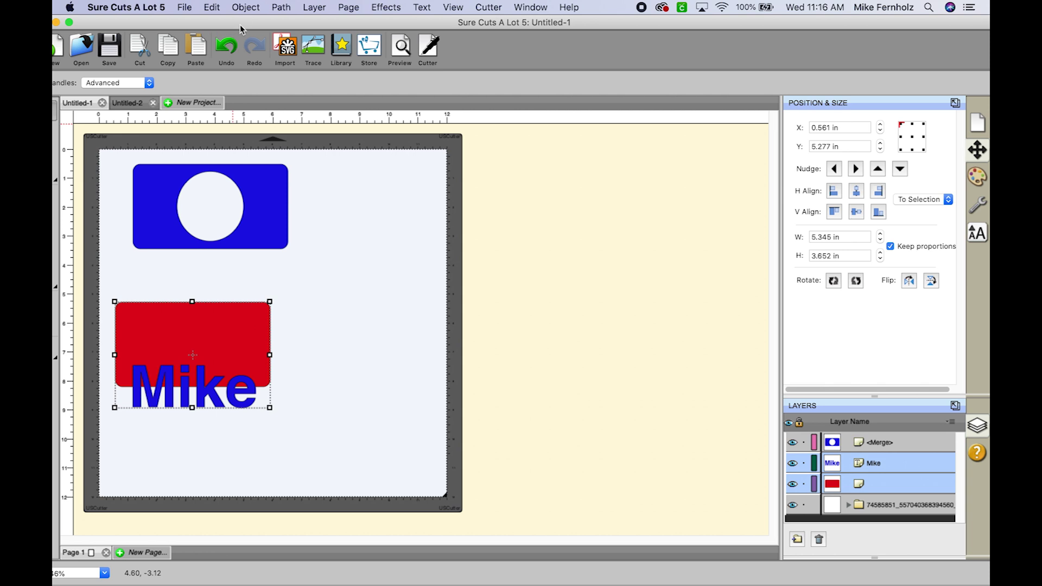
left_click(242, 7)
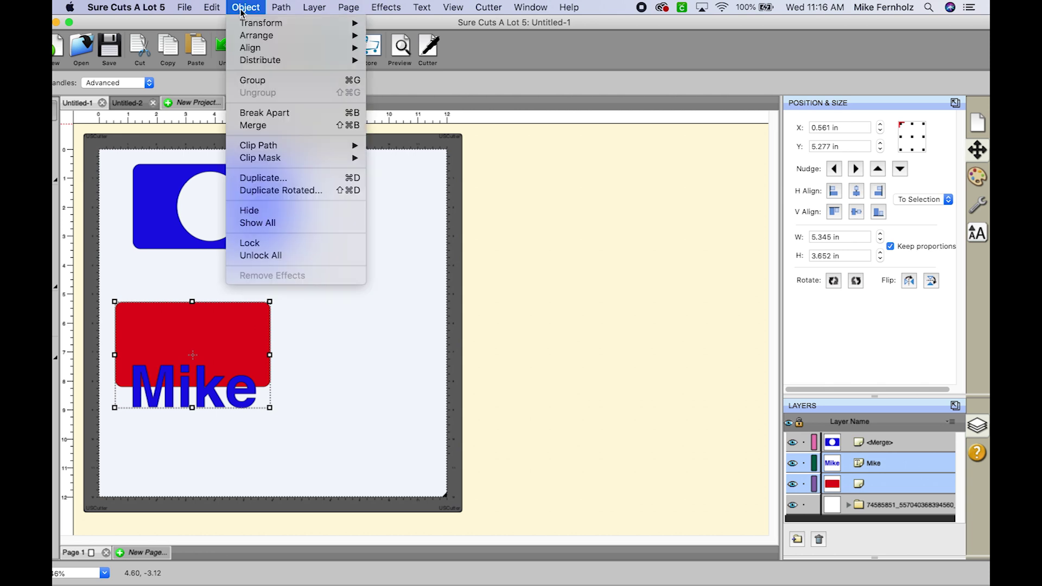
left_click(259, 127)
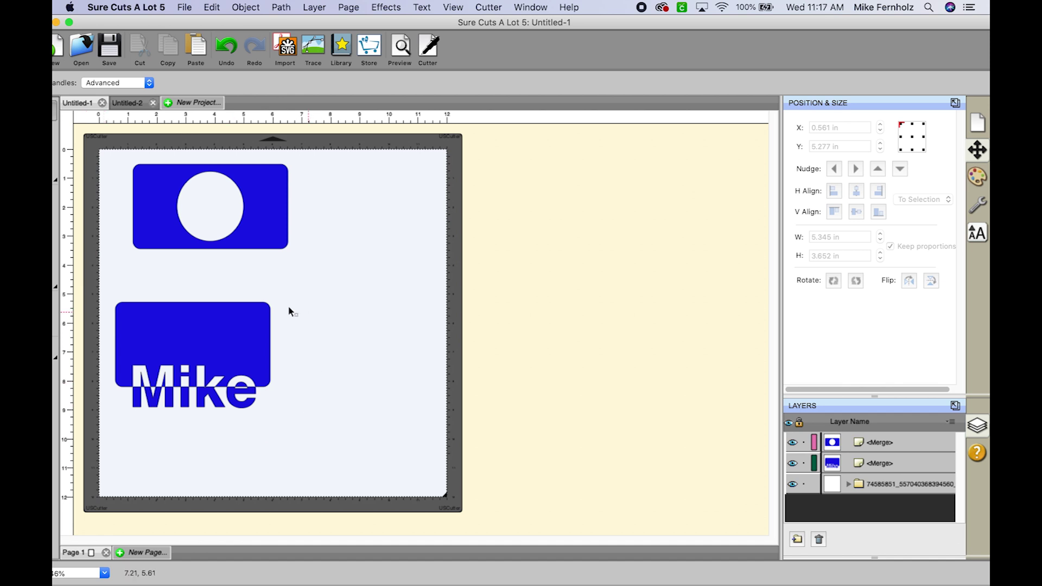
- In Untitled-2, overlap the blue circle with the top rectangle, Union them, and shift the result up-right
left_click(128, 104)
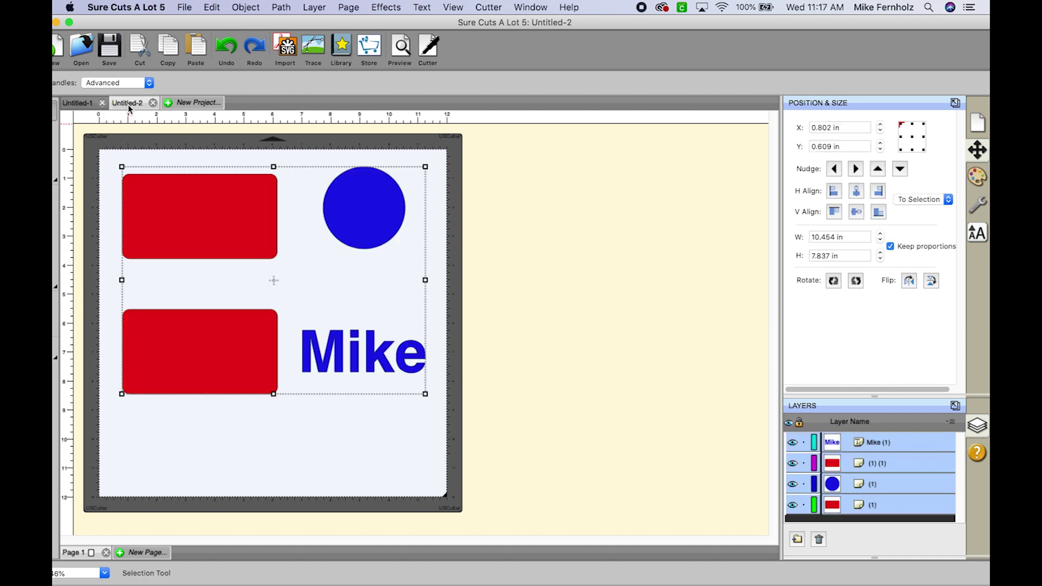
left_click(498, 247)
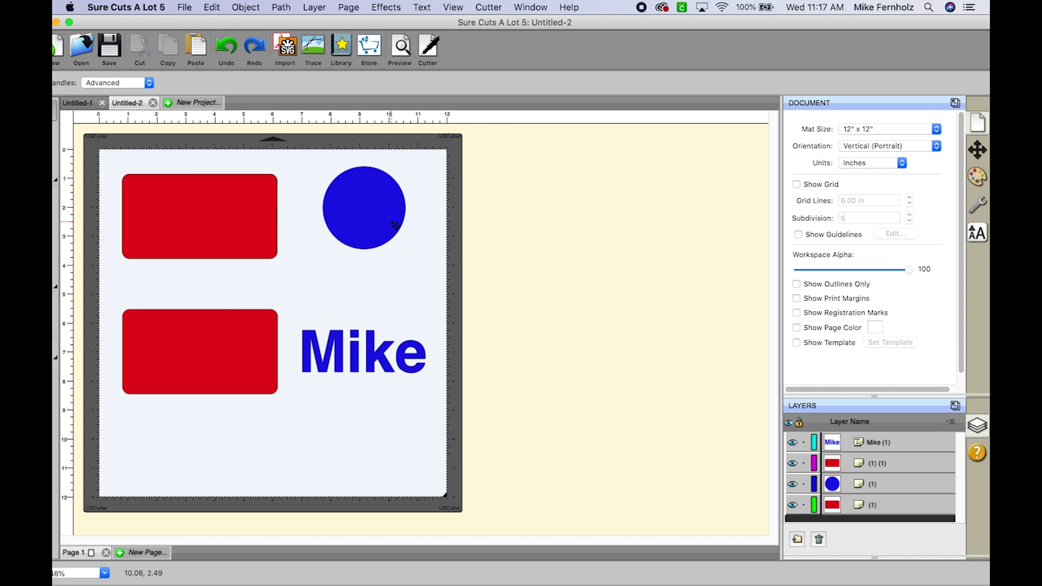
left_click_drag(394, 224, 315, 258)
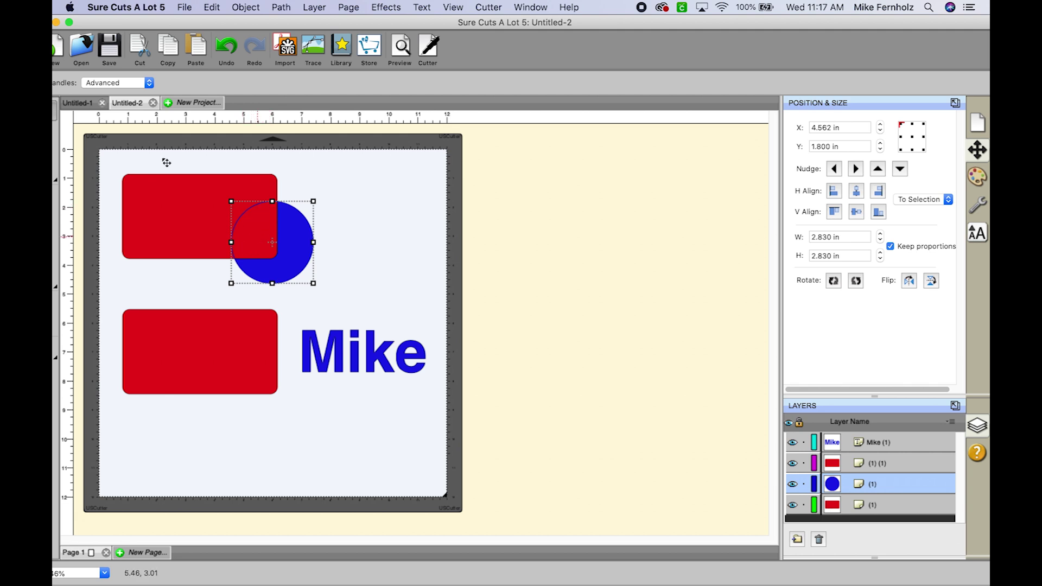
left_click_drag(101, 156, 361, 295)
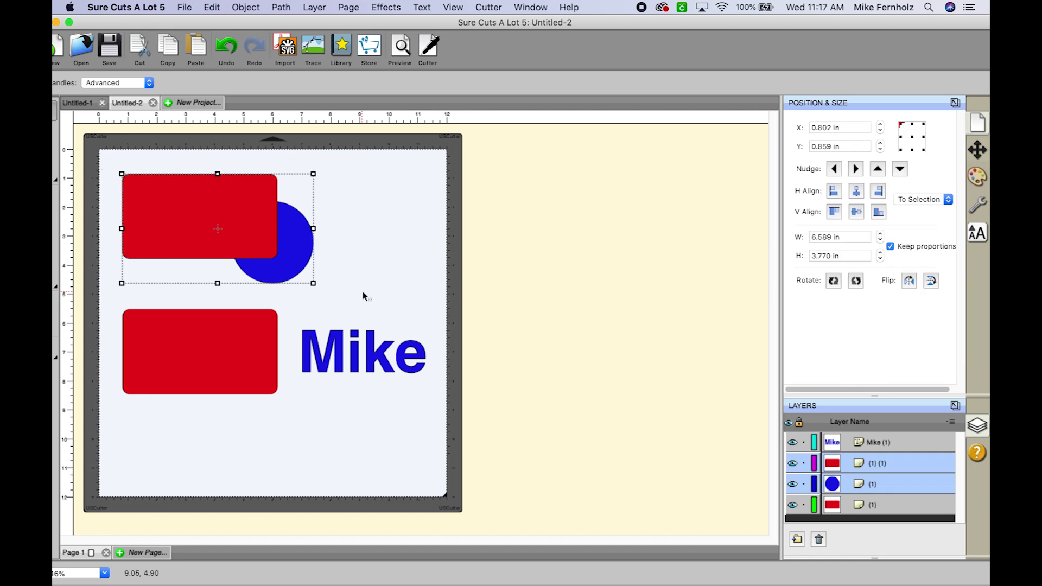
left_click(281, 7)
left_click(289, 24)
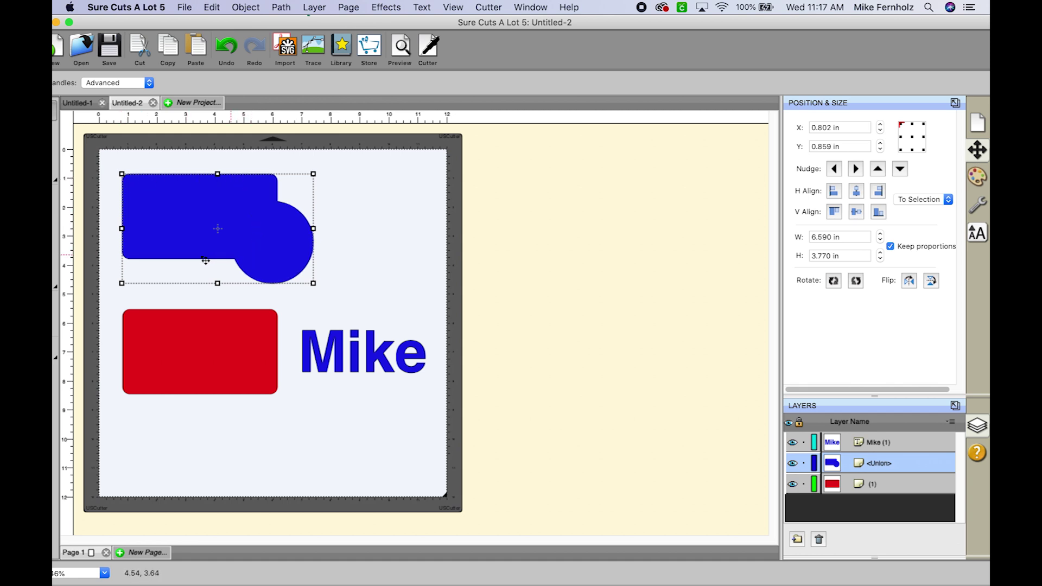
left_click_drag(276, 231, 331, 218)
- Fill the welded rectangle-and-circle shape with magenta EB10BE and nudge it slightly left
left_click(977, 177)
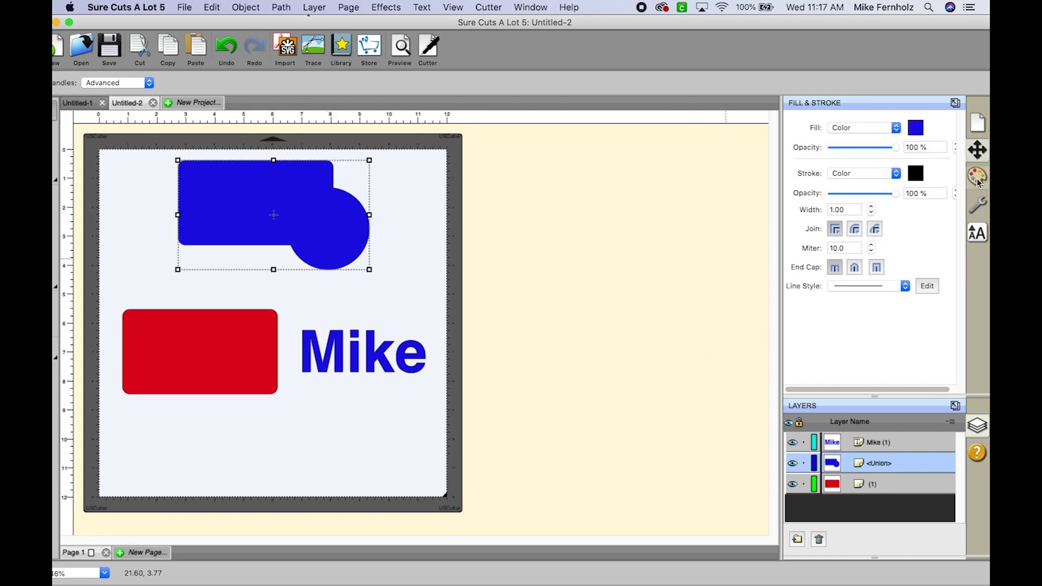
left_click(916, 128)
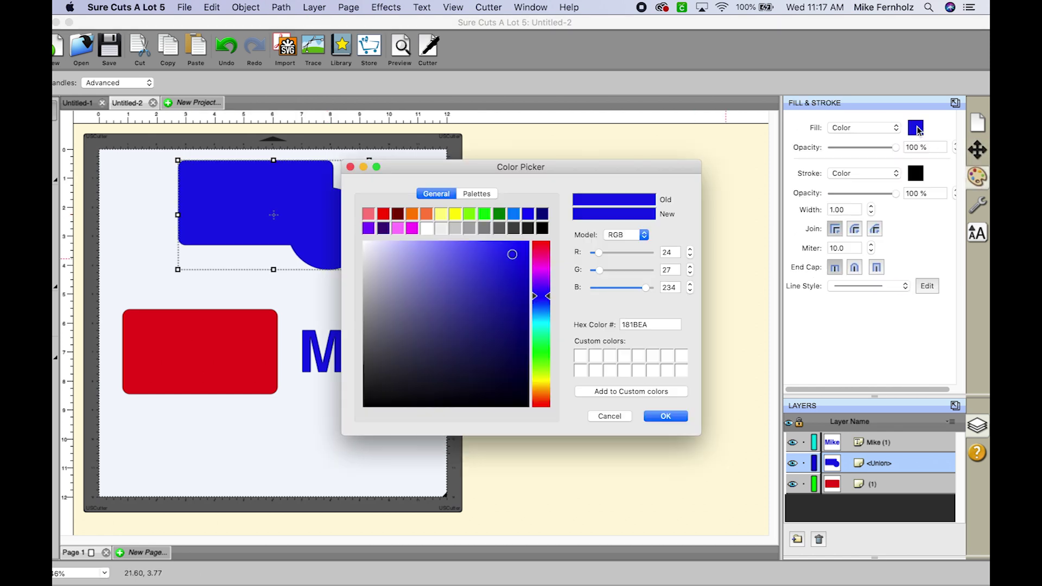
left_click(544, 264)
left_click(518, 254)
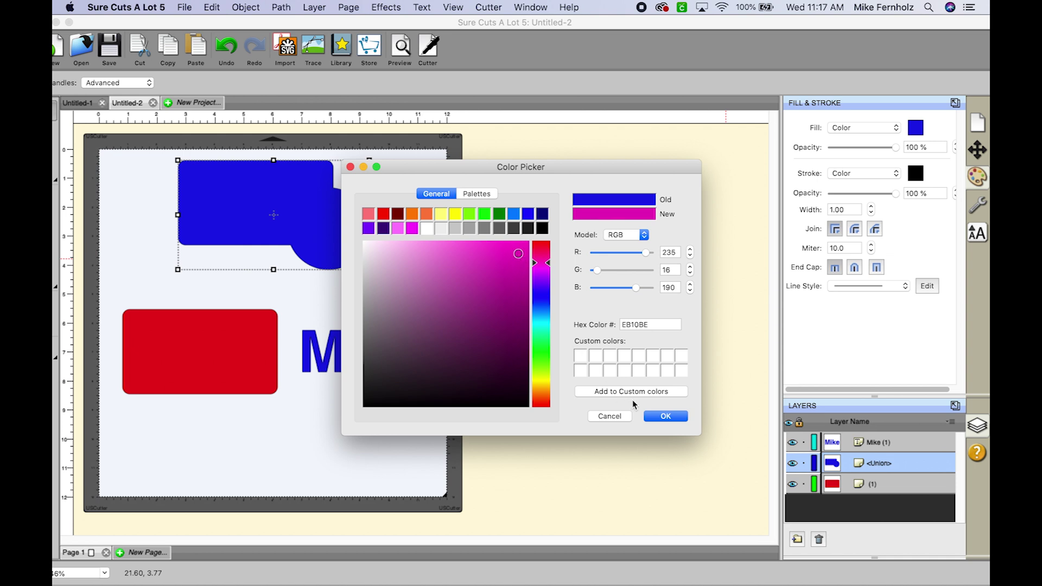
left_click(656, 415)
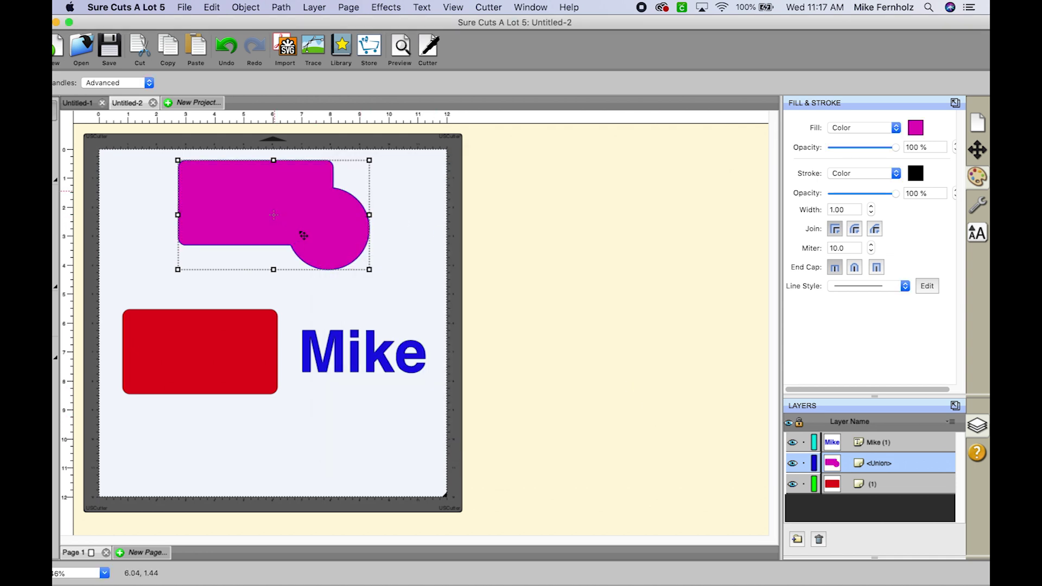
left_click_drag(309, 213, 283, 215)
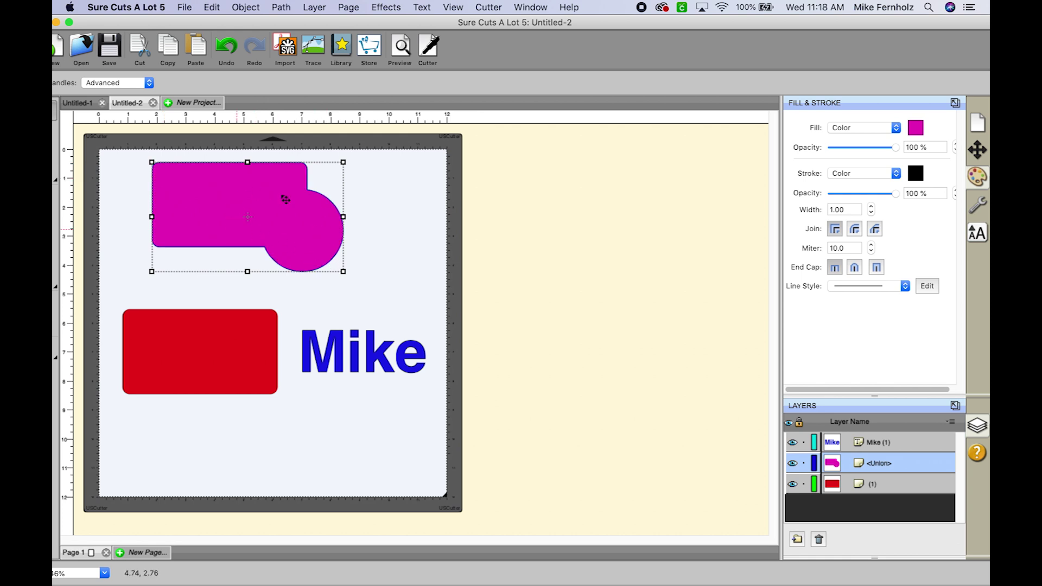
left_click(414, 242)
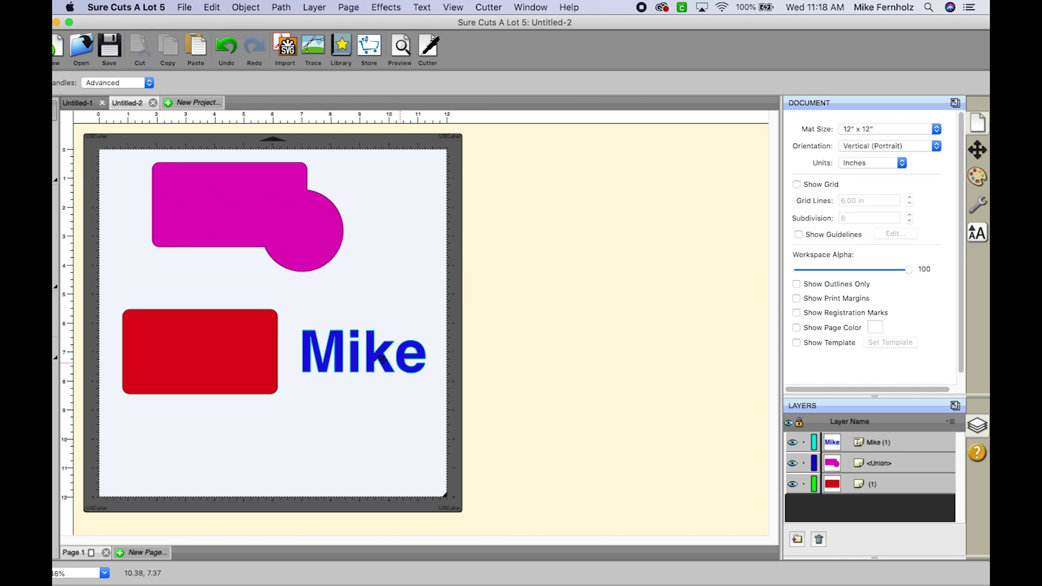
- Lay the Mike text across the lower rectangle's bottom edge and Union them into one red shape
left_click_drag(377, 365, 219, 401)
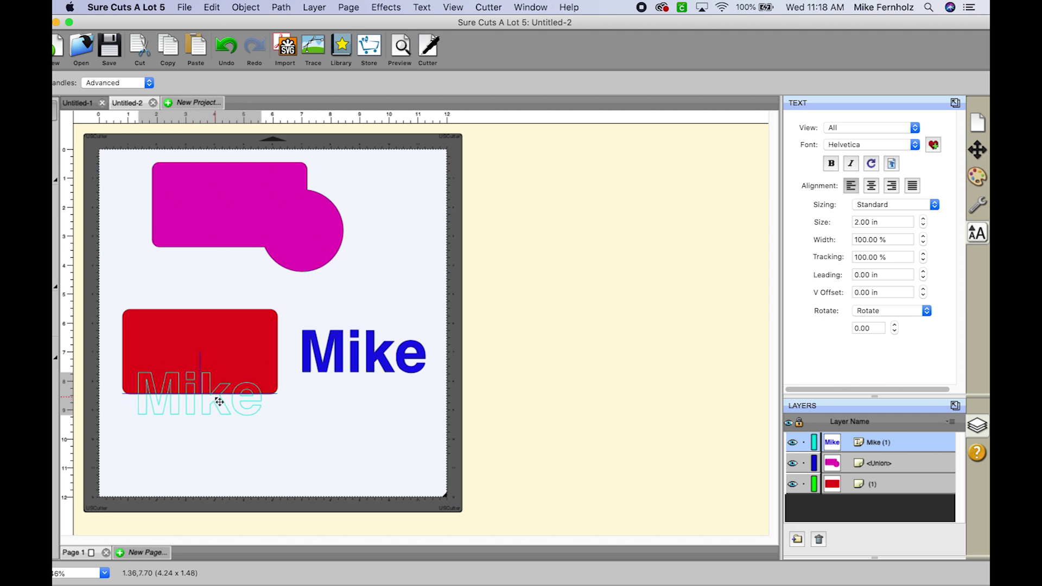
left_click_drag(219, 401, 219, 401)
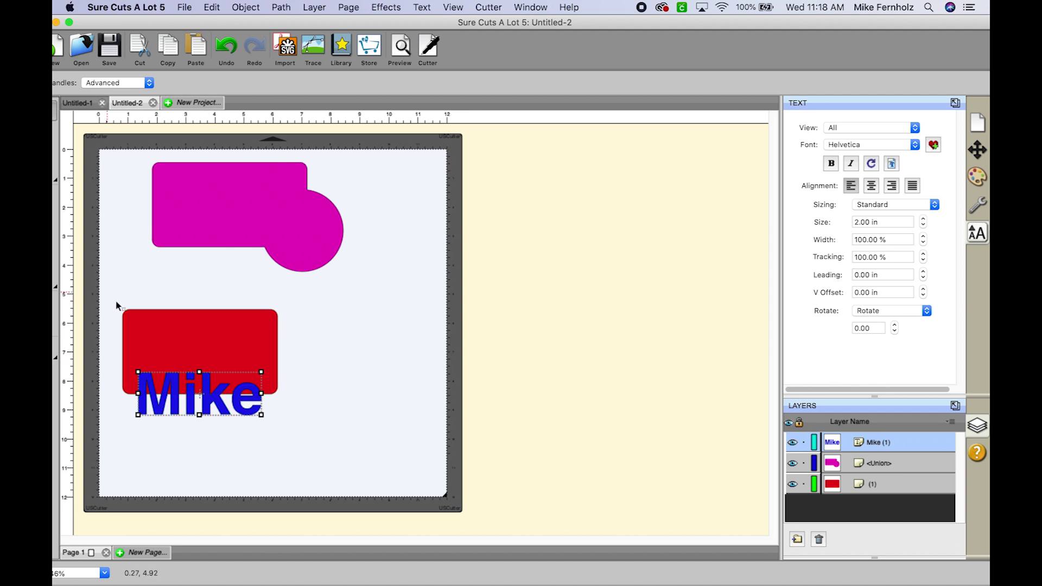
left_click_drag(106, 291, 318, 443)
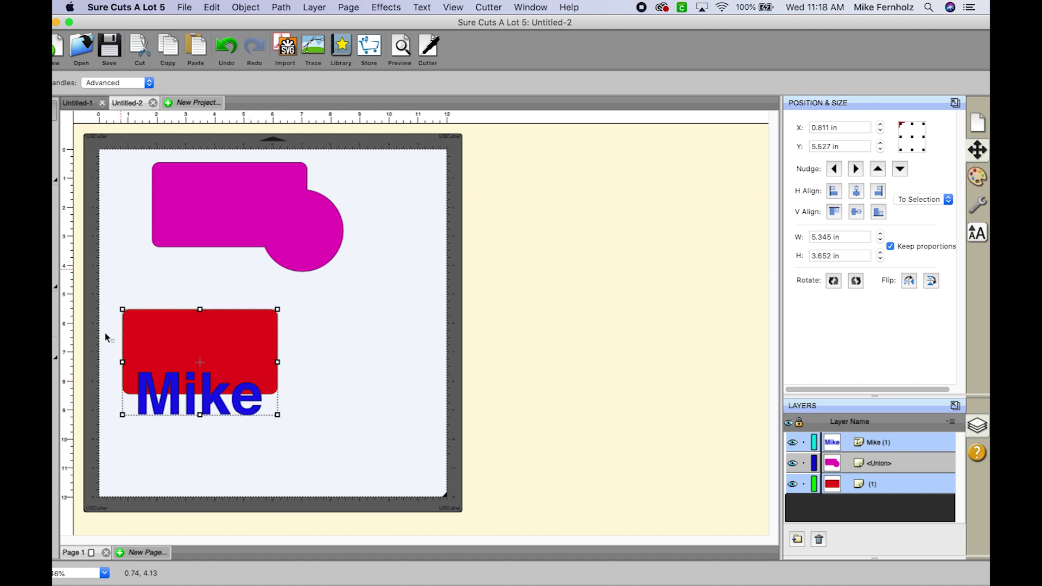
left_click(247, 8)
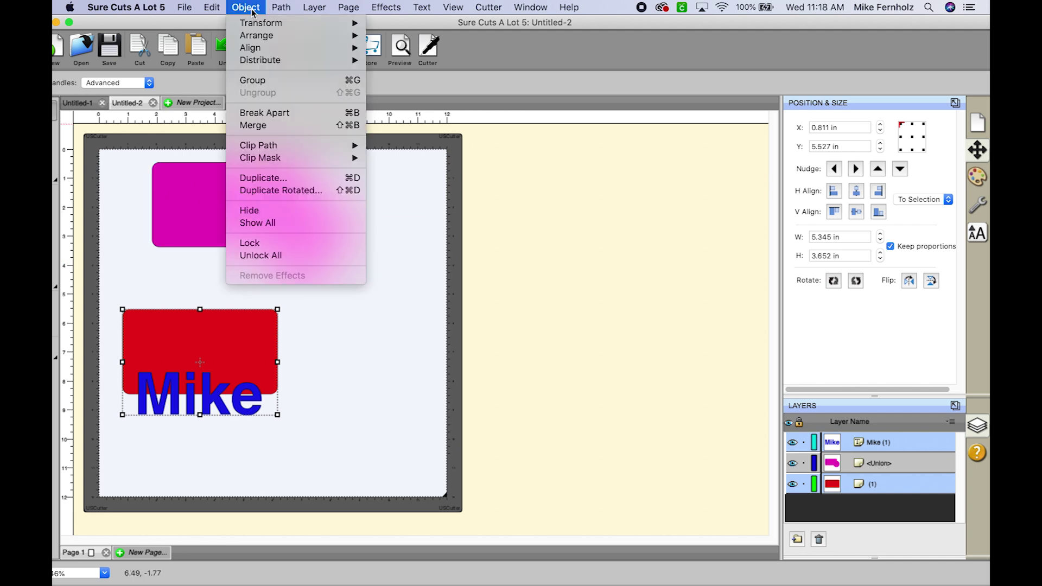
mouse_move(286, 8)
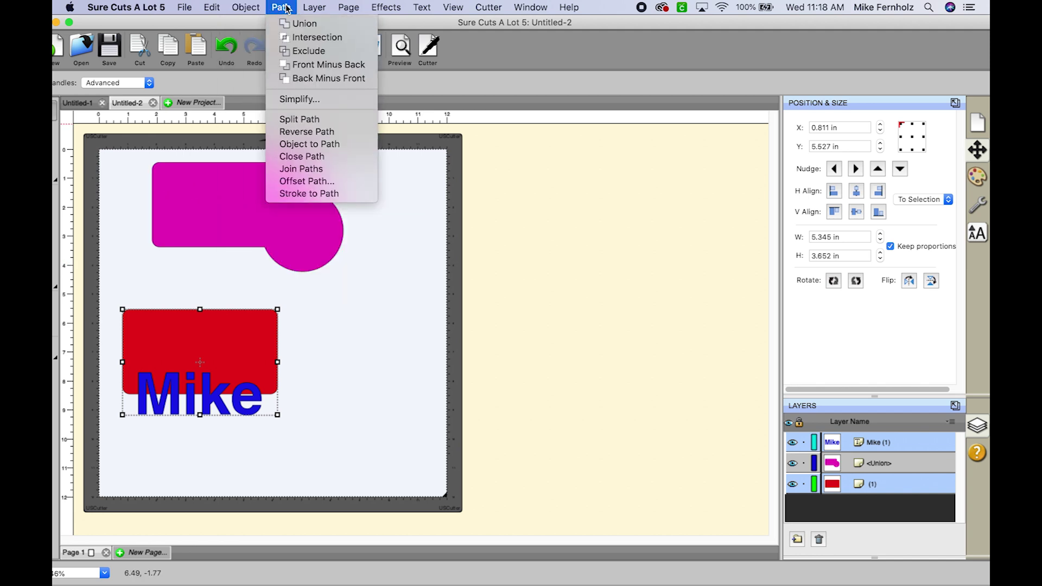
left_click(294, 25)
- Move the red welded Mike shape toward the mat centre, then return to Untitled-1
left_click(331, 400)
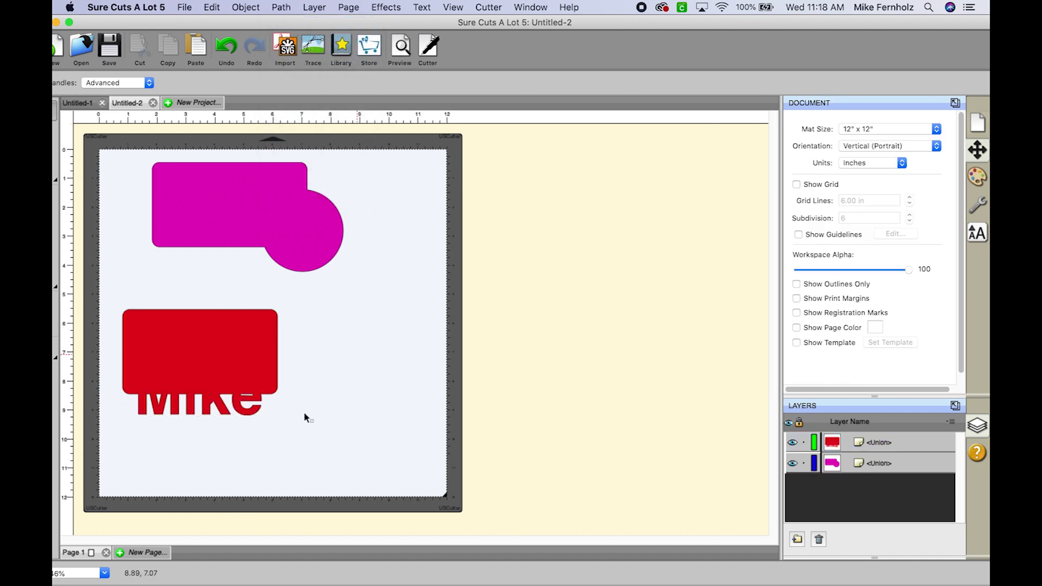
left_click_drag(166, 365, 241, 396)
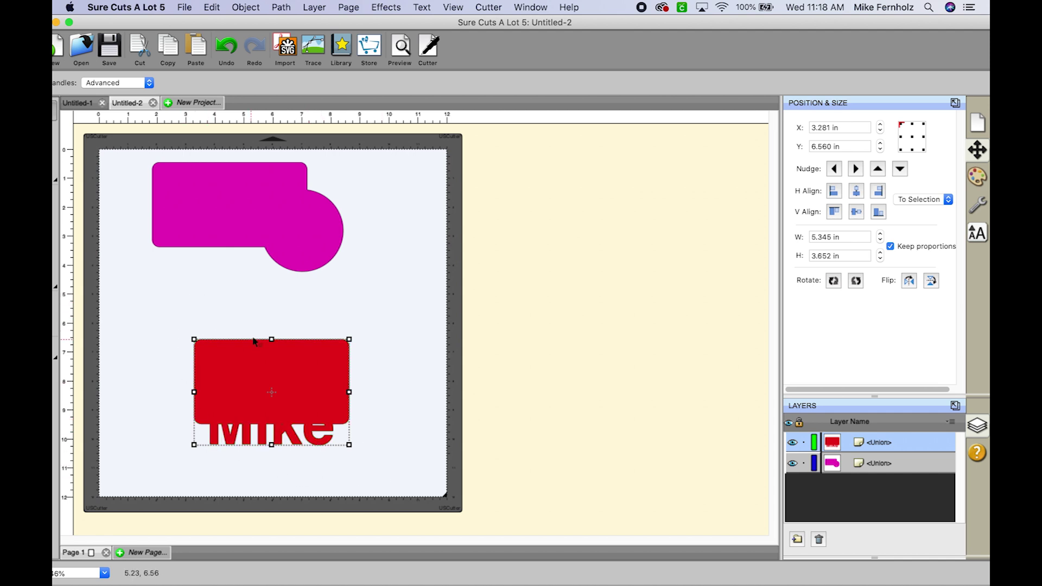
left_click_drag(302, 380, 299, 346)
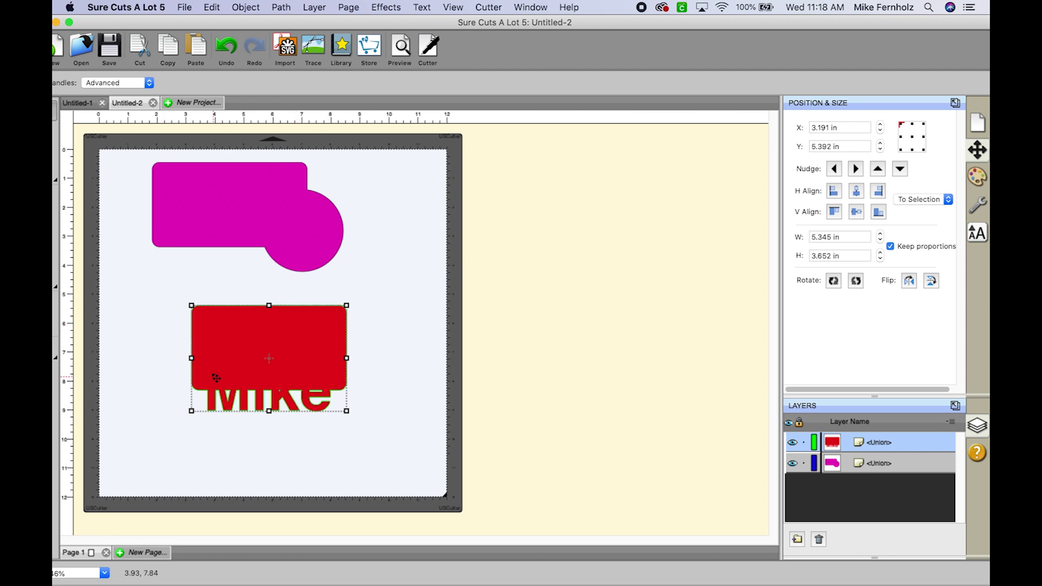
left_click(81, 104)
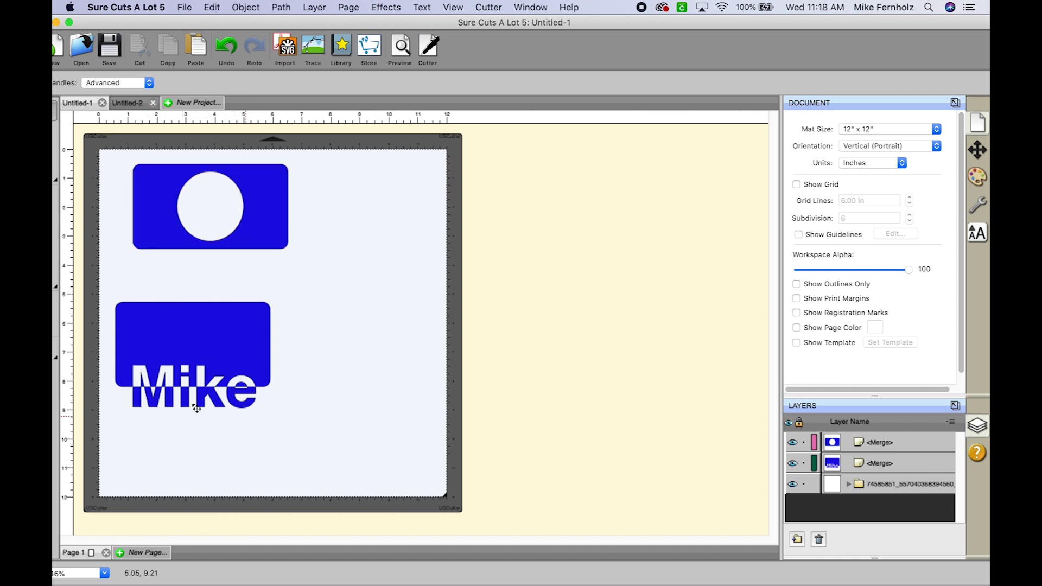
left_click(124, 103)
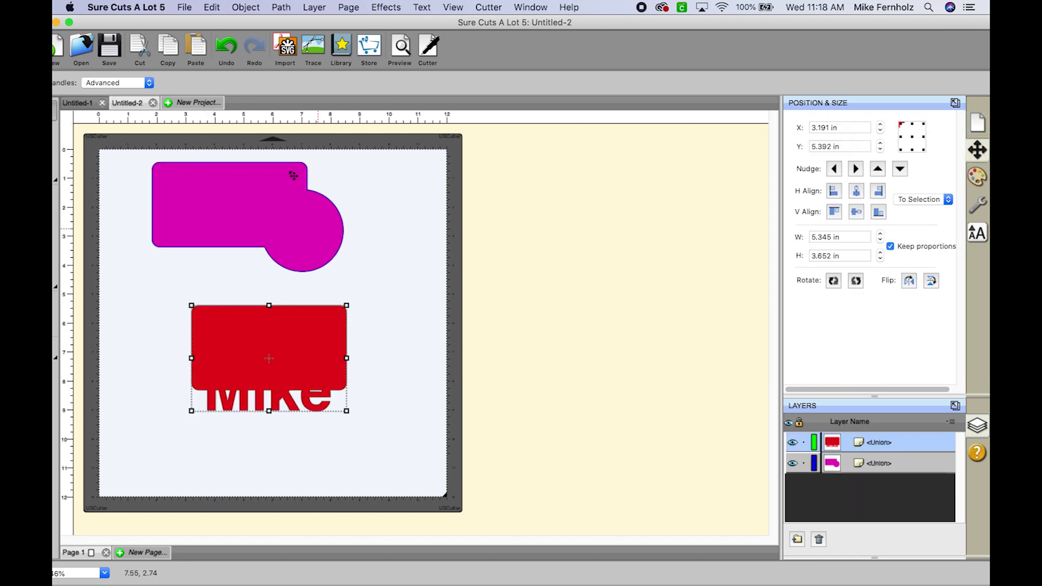